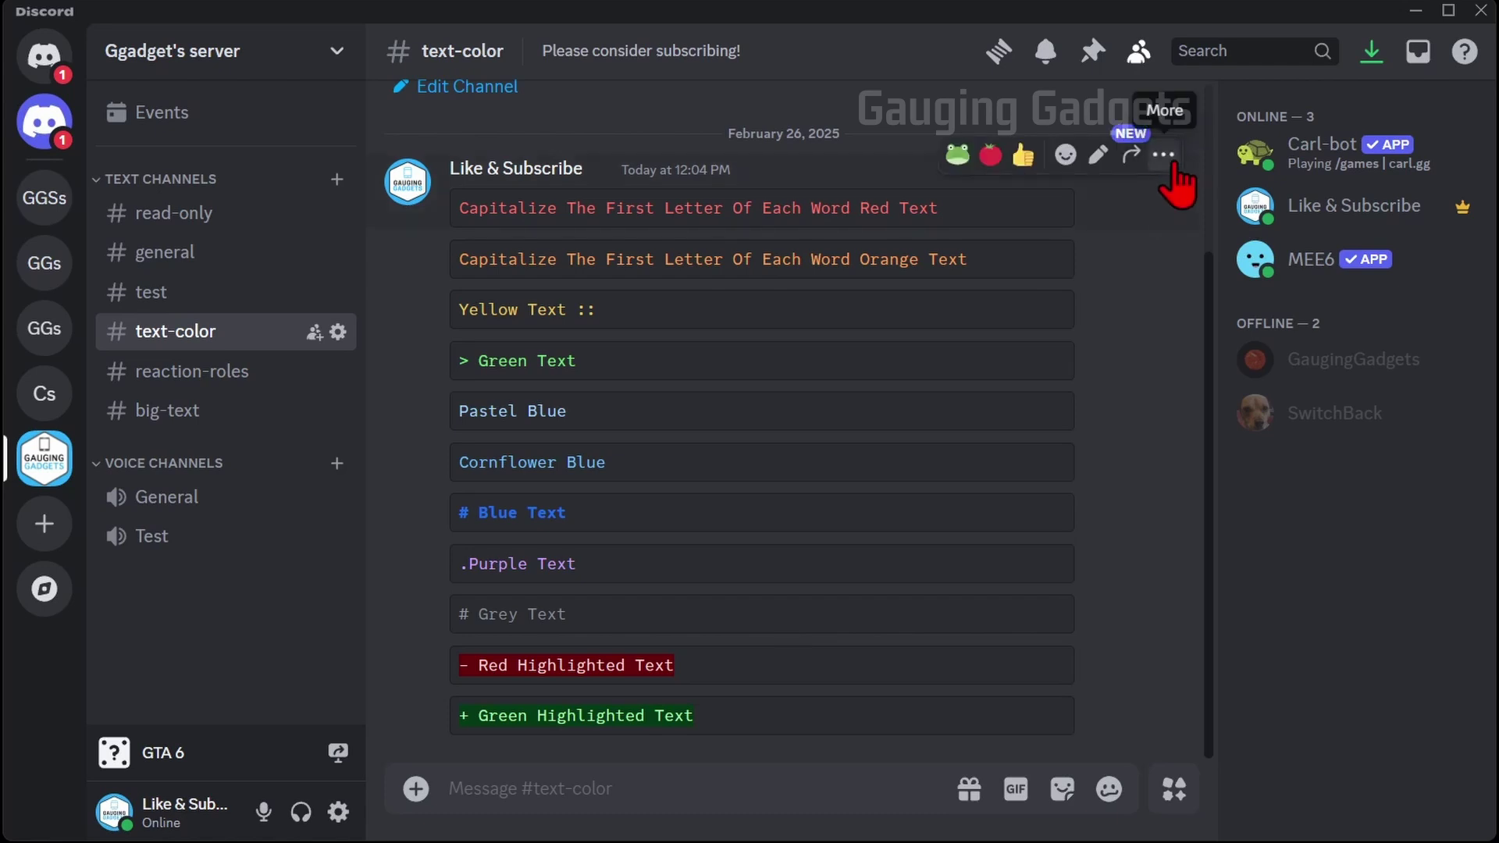
Open the red text and Cornflower Blue messages for editing to view their code-block source
{"action": "left_click", "coordinate": [1163, 156]}
{"action": "left_click", "coordinate": [1007, 272]}
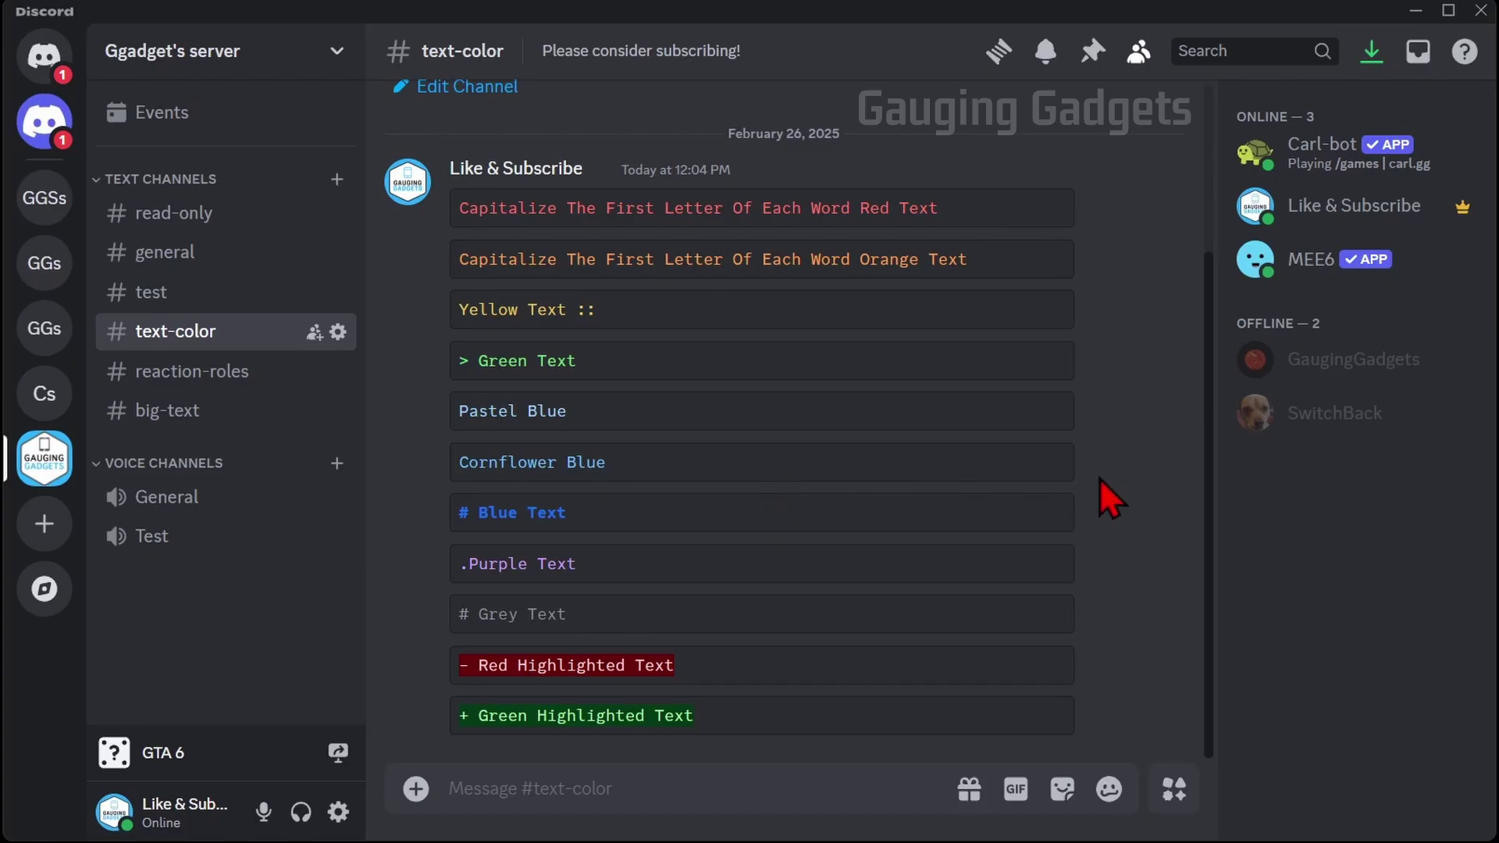
{"action": "left_click", "coordinate": [1098, 424]}
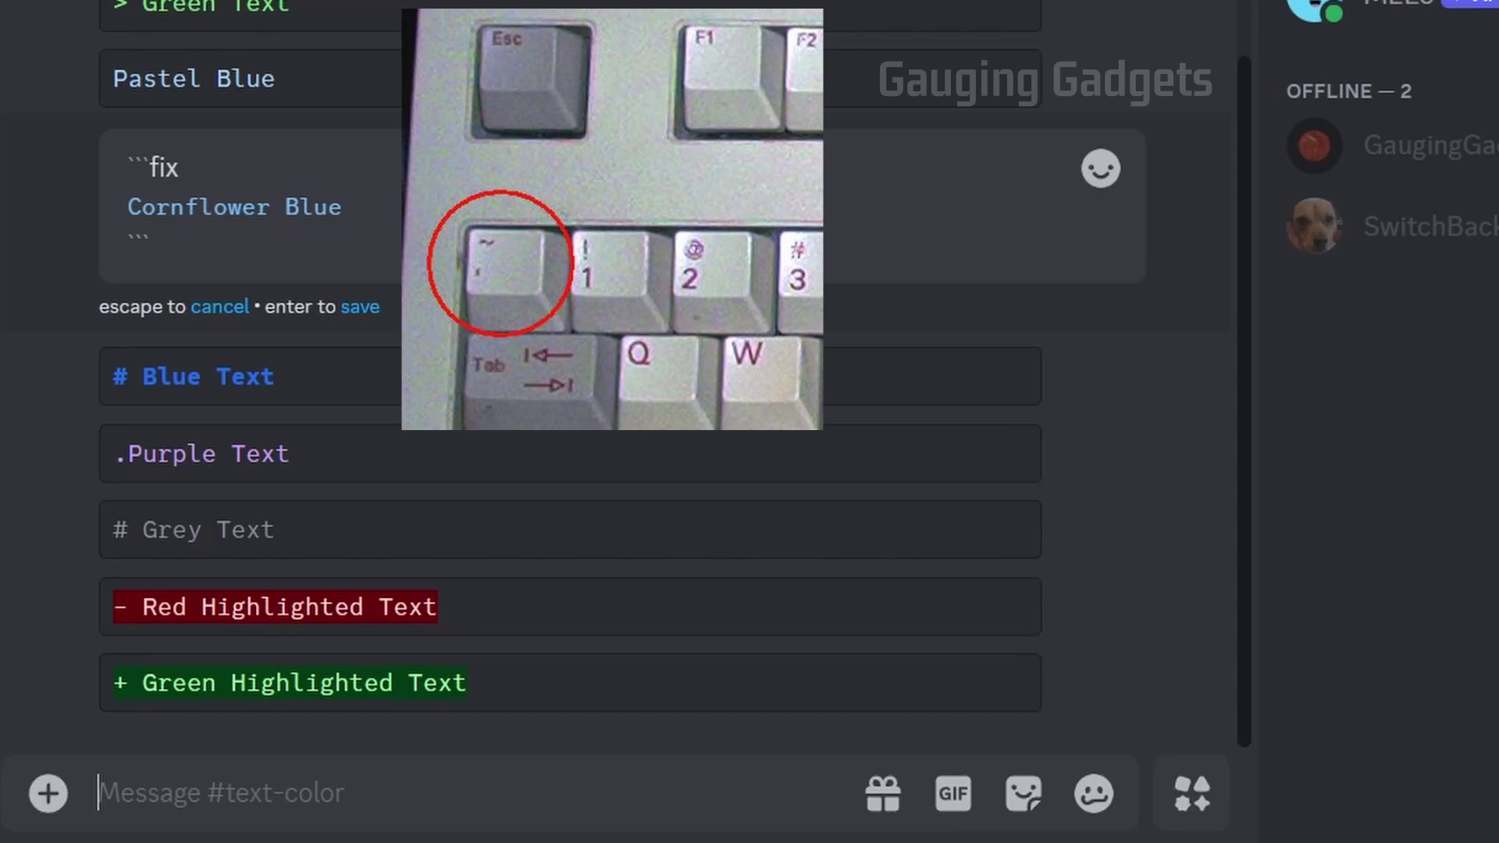
Post a three-line ```fix code block reading 'This text is blue'
{"action": "type", "text": "```fix"}
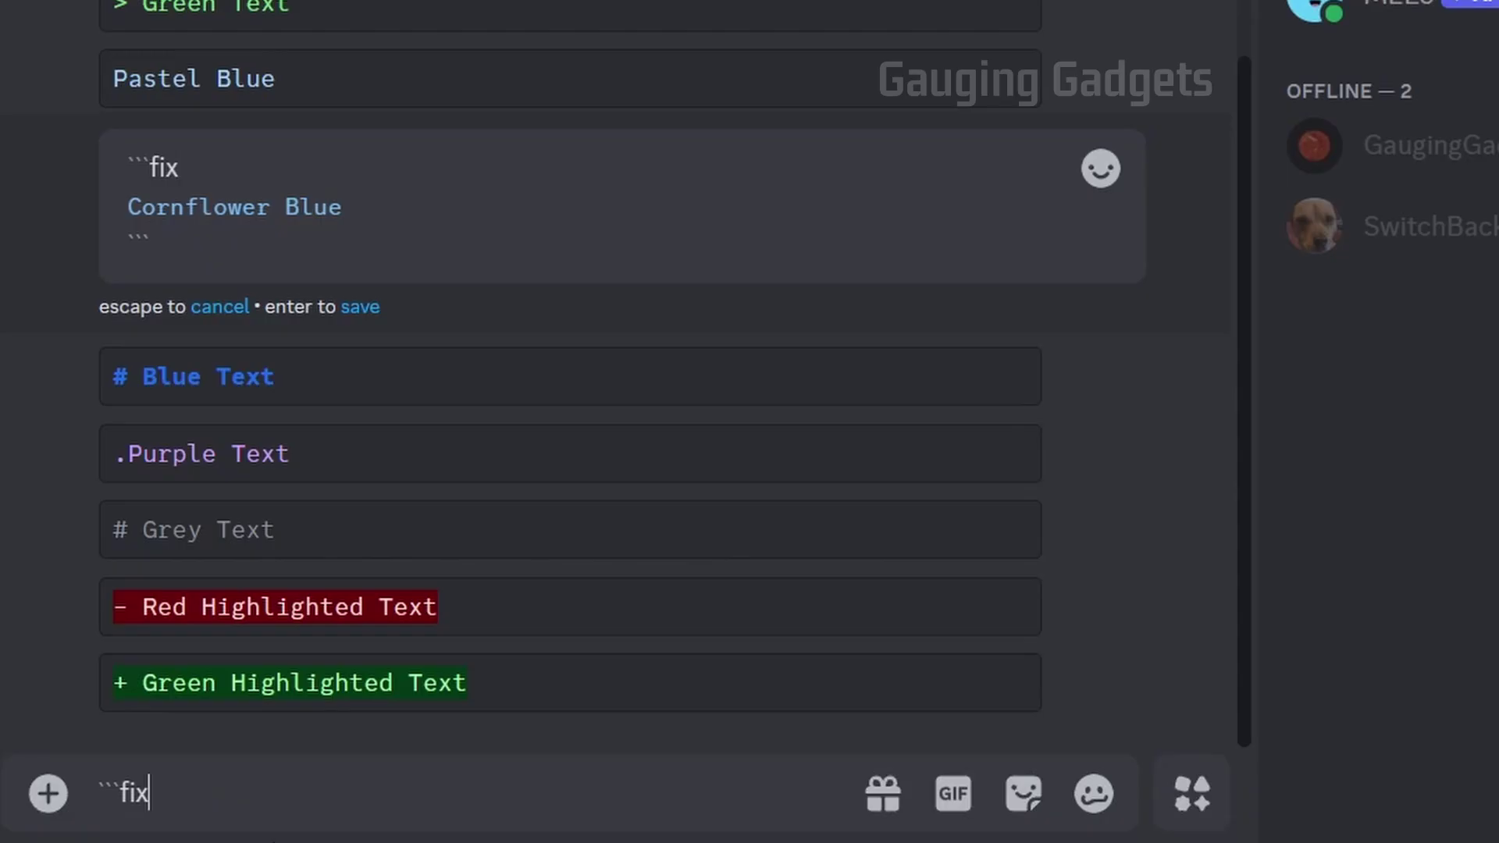
{"action": "key", "text": "shift+Return"}
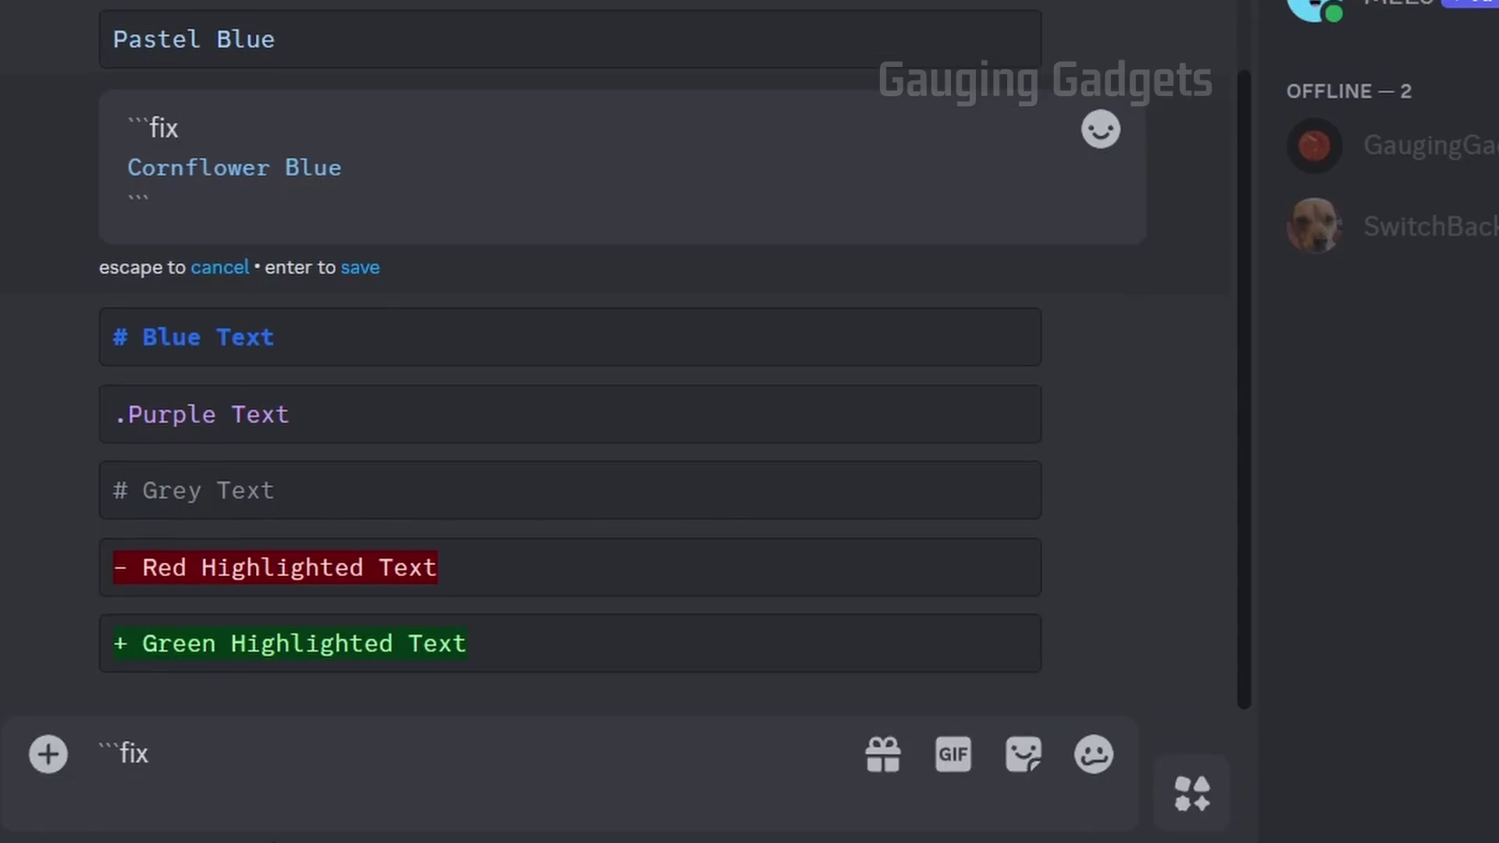
{"action": "type", "text": "This text is blue"}
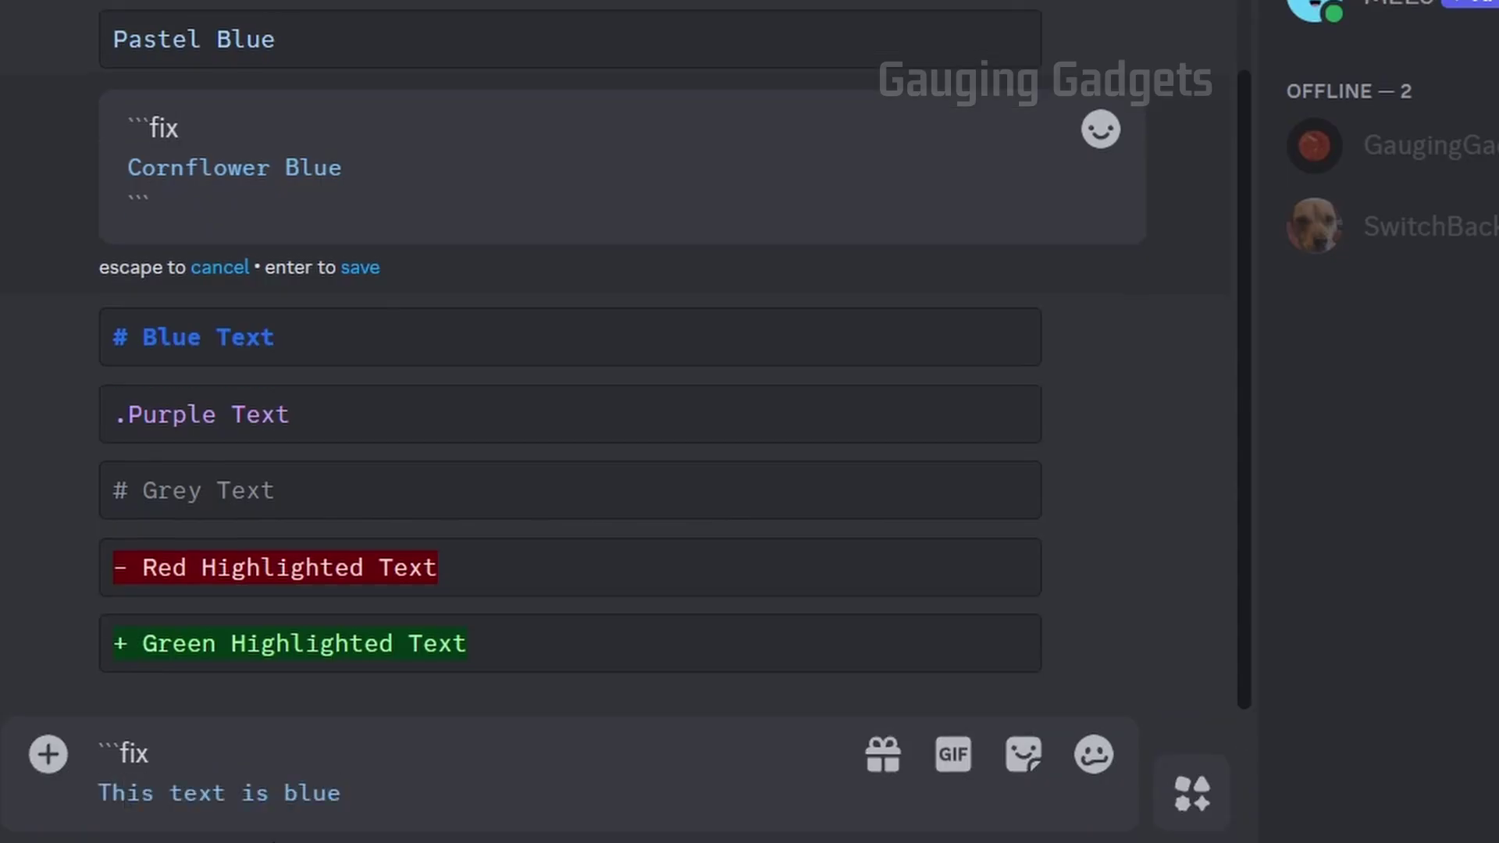
{"action": "key", "text": "shift+Return"}
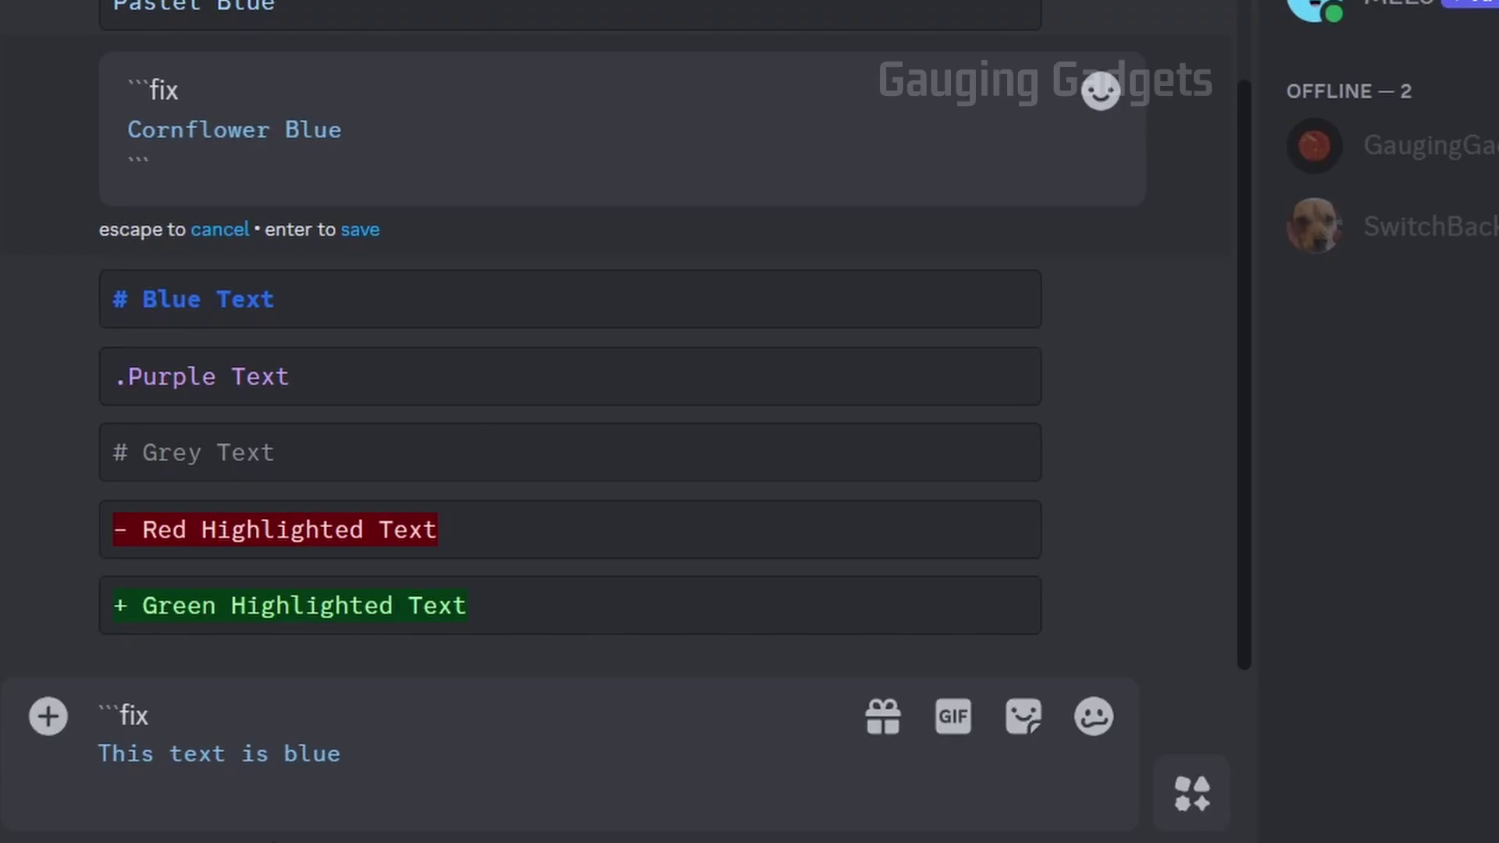
{"action": "type", "text": "```"}
{"action": "key", "text": "Return"}
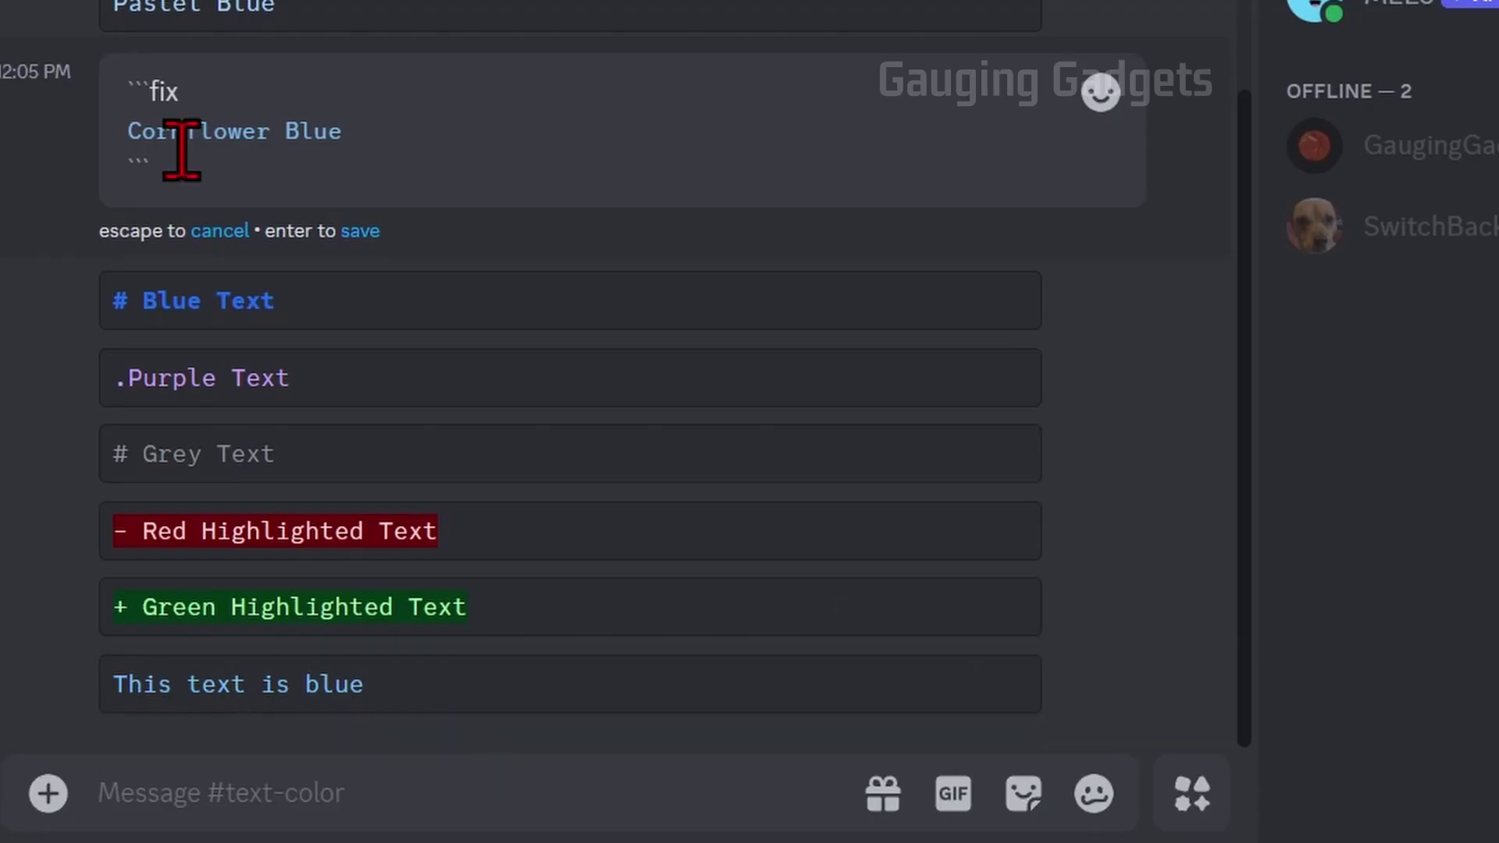
Edit the Pastel Blue message to inspect its yaml language tag
{"action": "key", "text": "Up"}
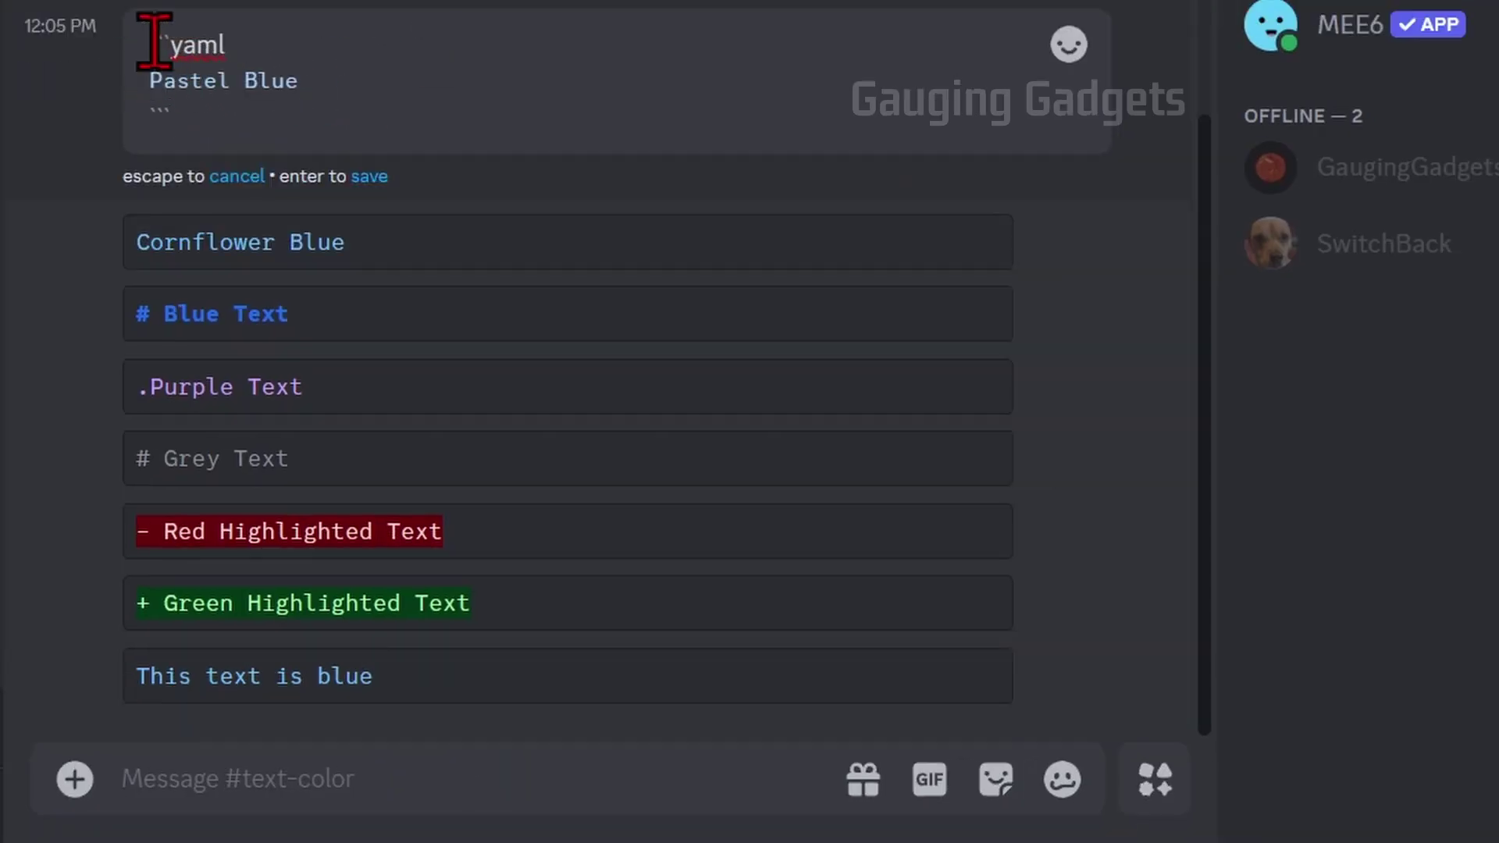
{"action": "left_click_drag", "start_coordinate": [144, 40], "coordinate": [251, 47]}
{"action": "left_click", "coordinate": [247, 42]}
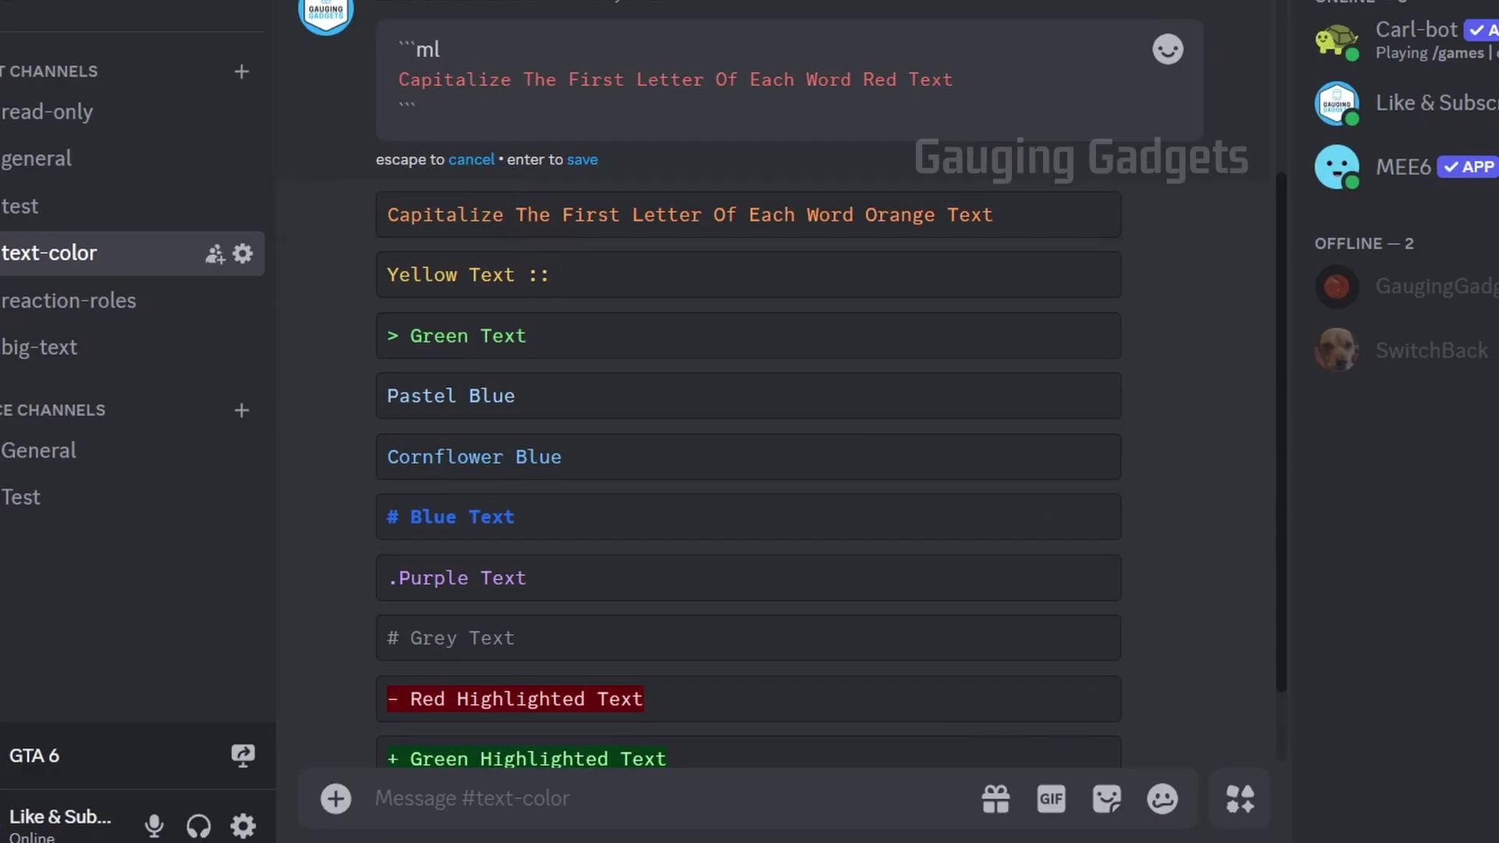
Post a three-line ```ml code block reading 'Test' so it shows red
{"action": "left_click", "coordinate": [493, 820]}
{"action": "type", "text": "```"}
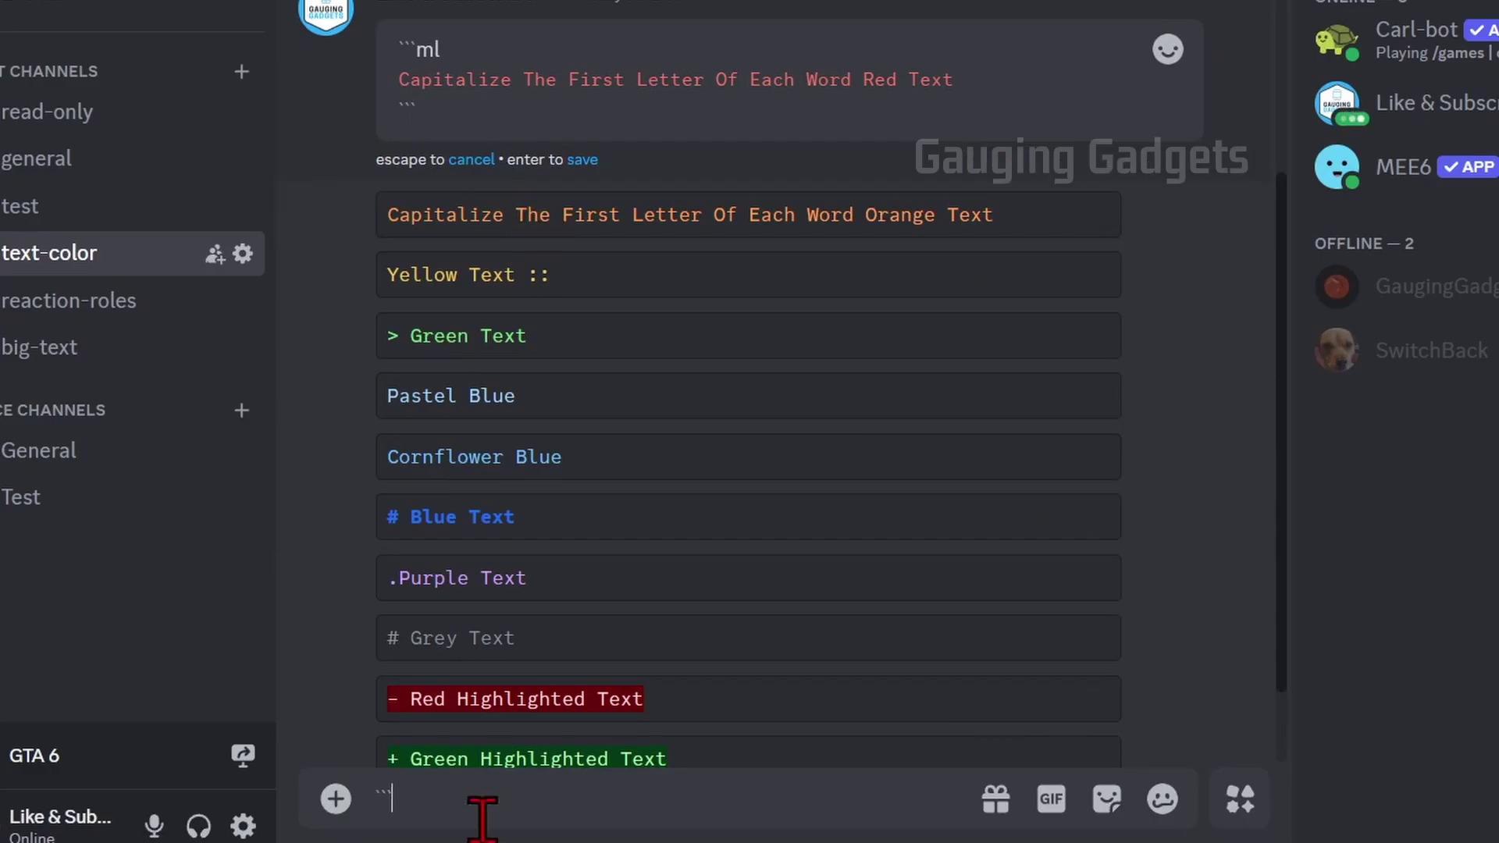
{"action": "type", "text": "ml"}
{"action": "key", "text": "shift+Return"}
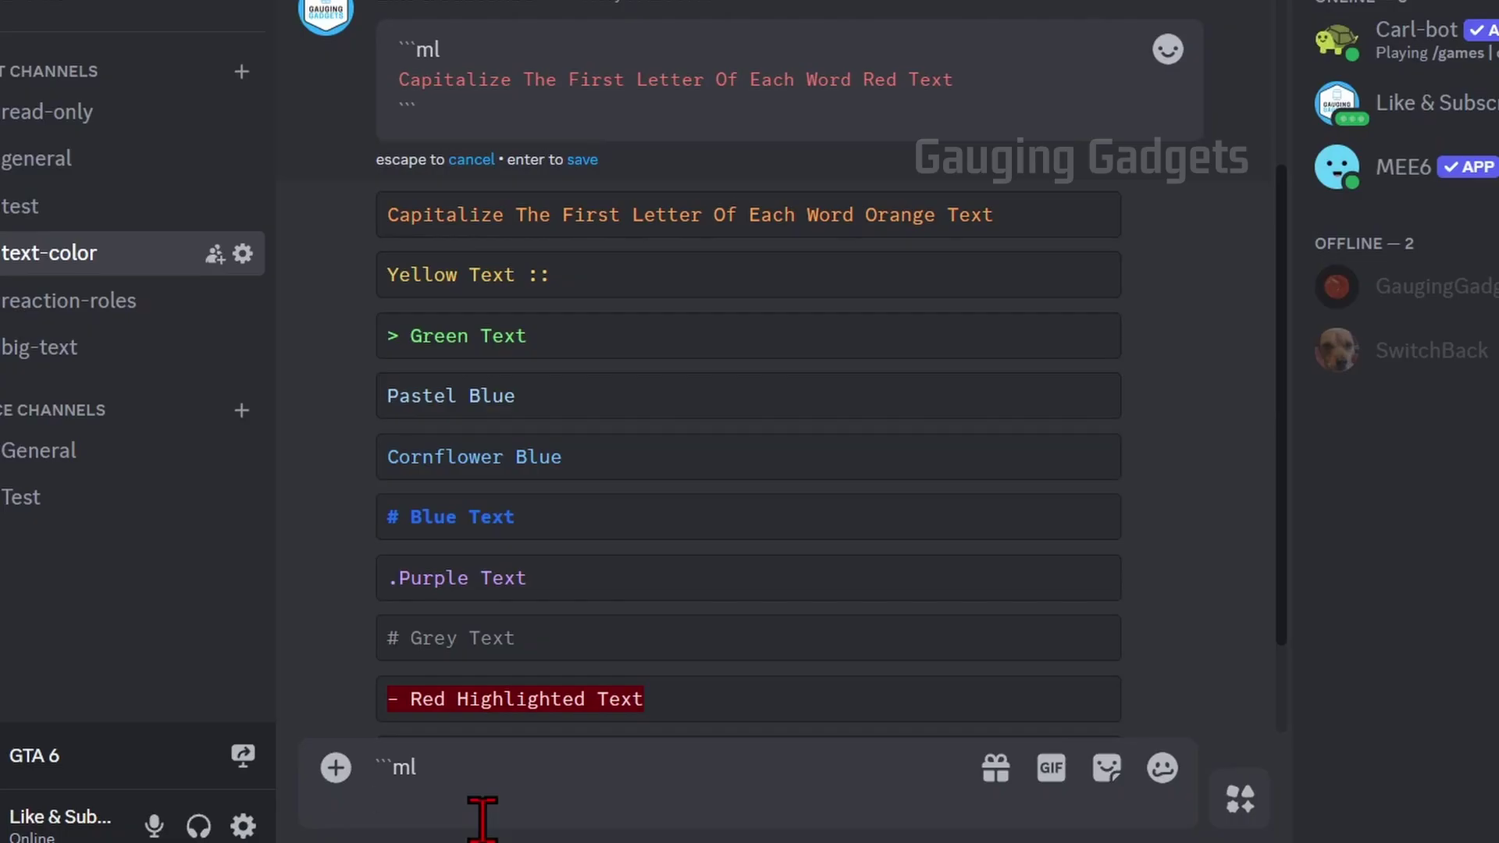
{"action": "type", "text": "Test"}
{"action": "key", "text": "shift+Return"}
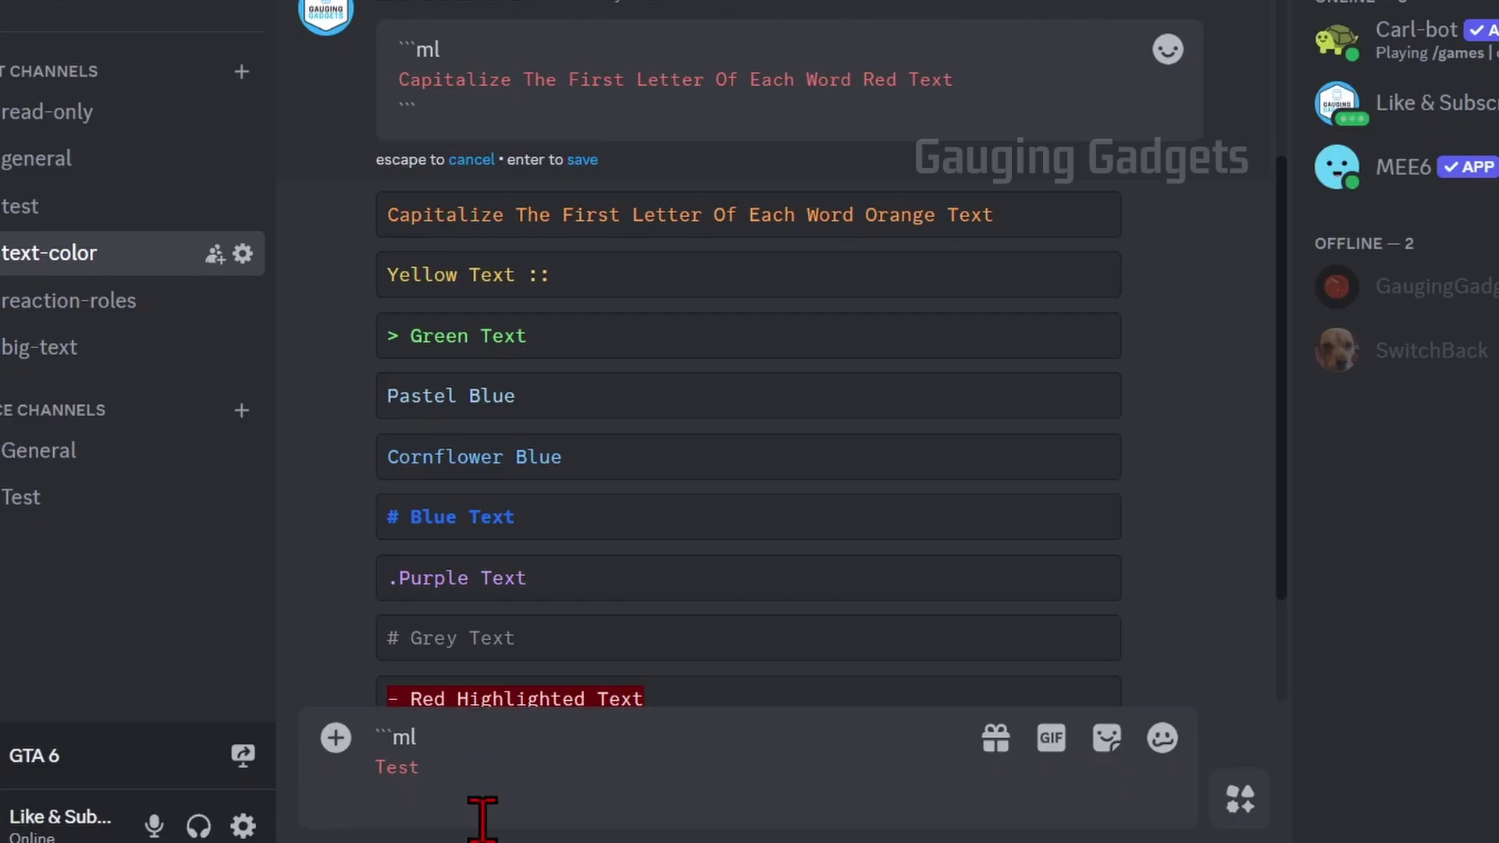
{"action": "type", "text": "```"}
{"action": "key", "text": "Return"}
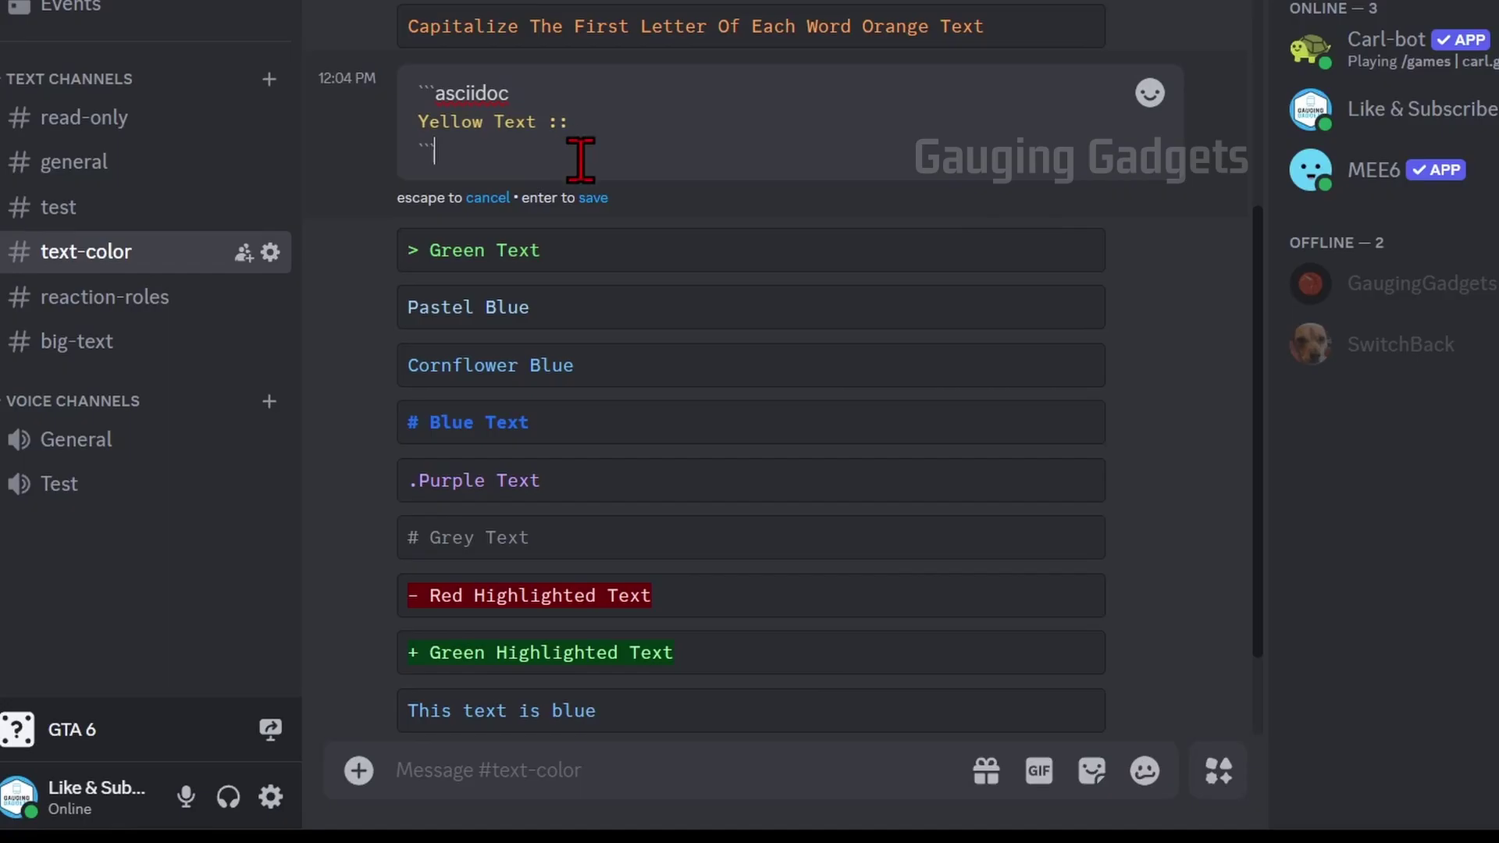
Paste the Yellow Text asciidoc source into the message bar, retype its '::' and add 'test'
{"action": "left_click_drag", "start_coordinate": [525, 87], "coordinate": [395, 91]}
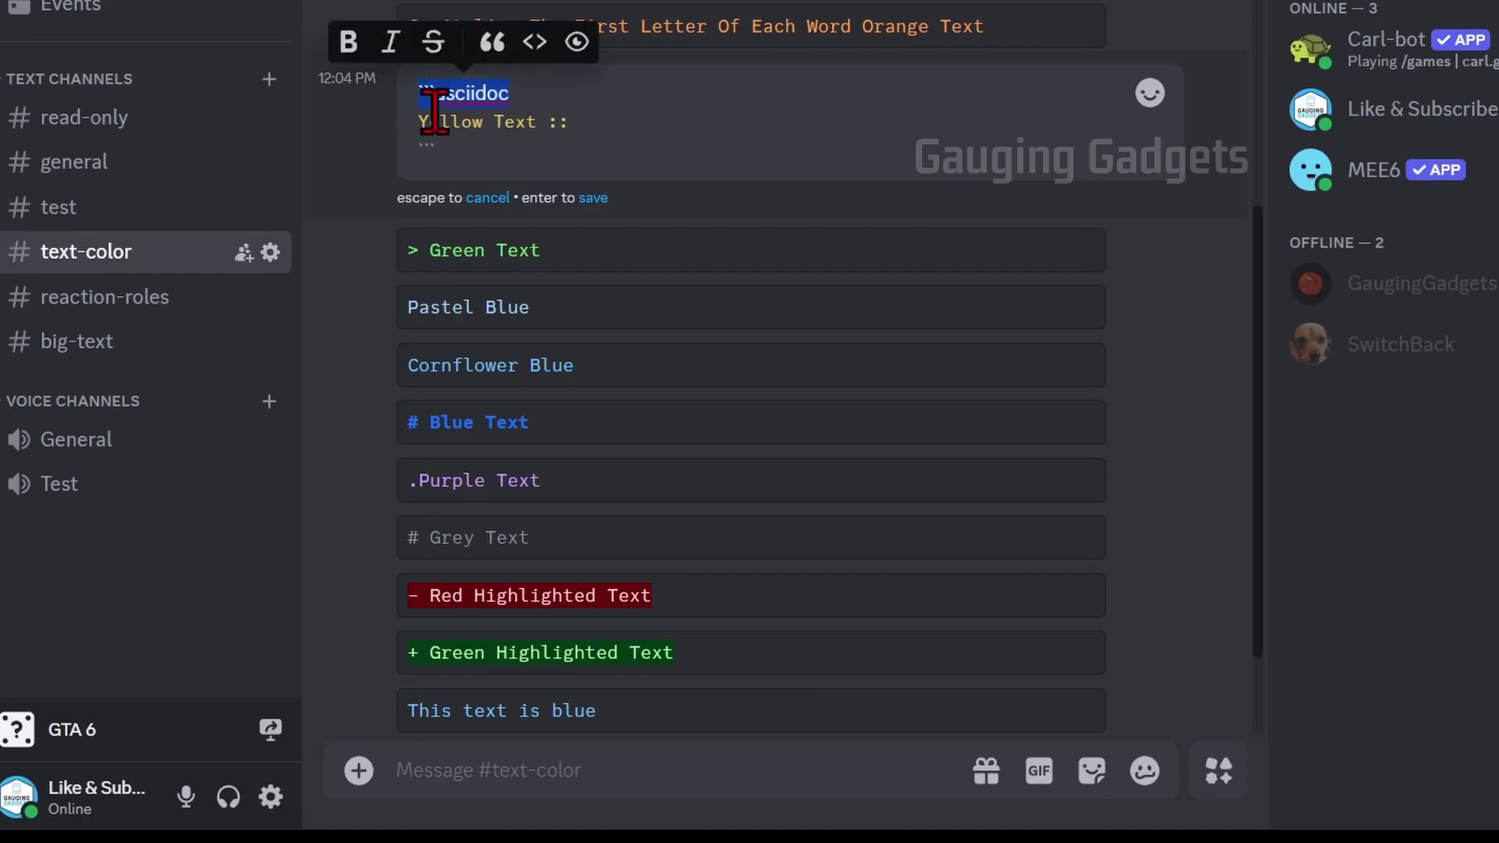
{"action": "key", "text": "ctrl+a"}
{"action": "key", "text": "ctrl+c"}
{"action": "left_click", "coordinate": [562, 755]}
{"action": "key", "text": "ctrl+v"}
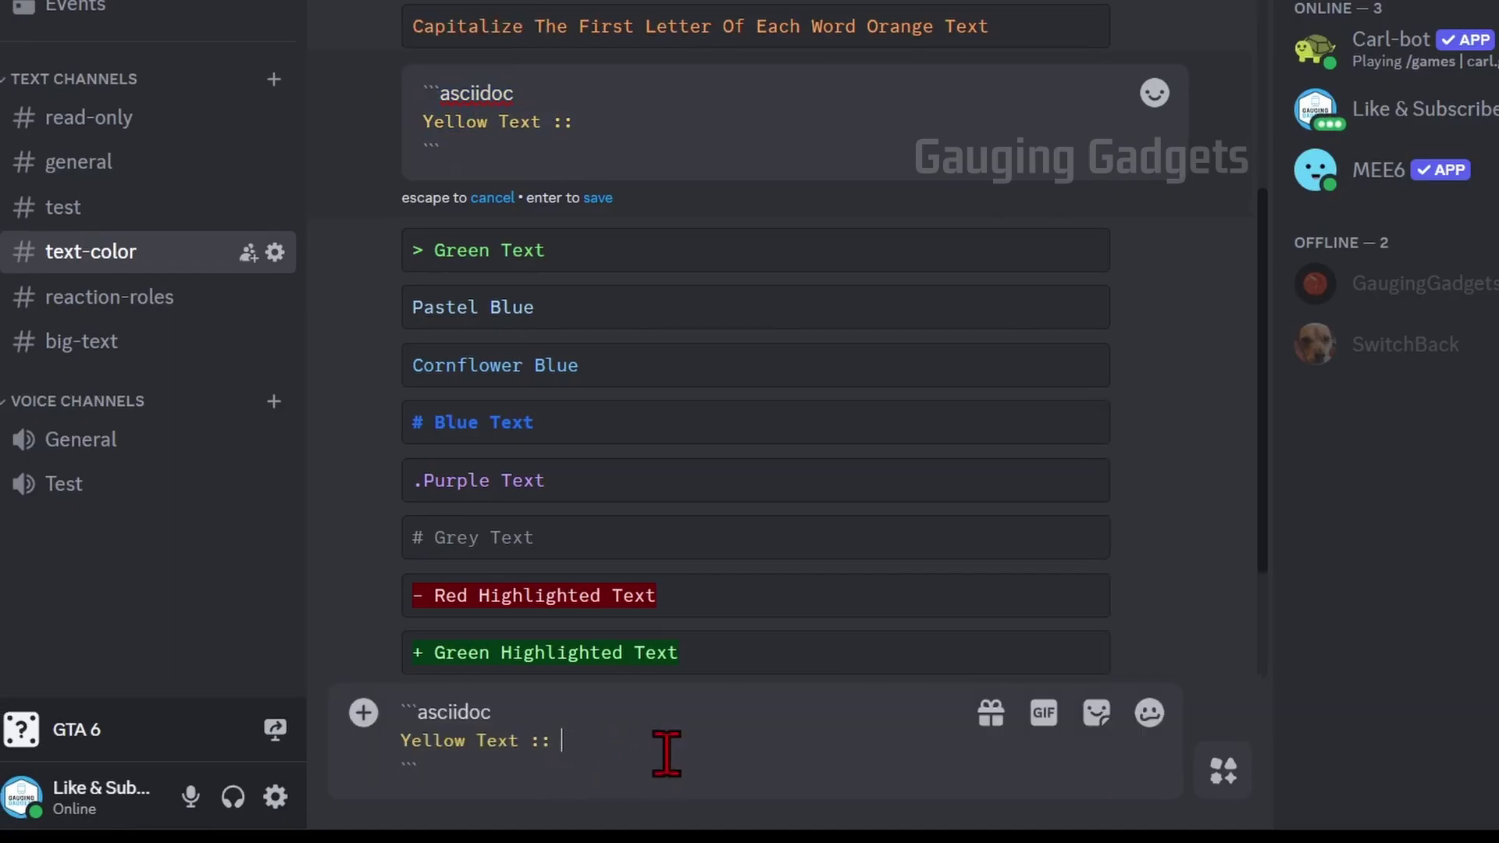
{"action": "left_click", "coordinate": [661, 745]}
{"action": "key", "text": "BackSpace"}
{"action": "key", "text": "BackSpace"}
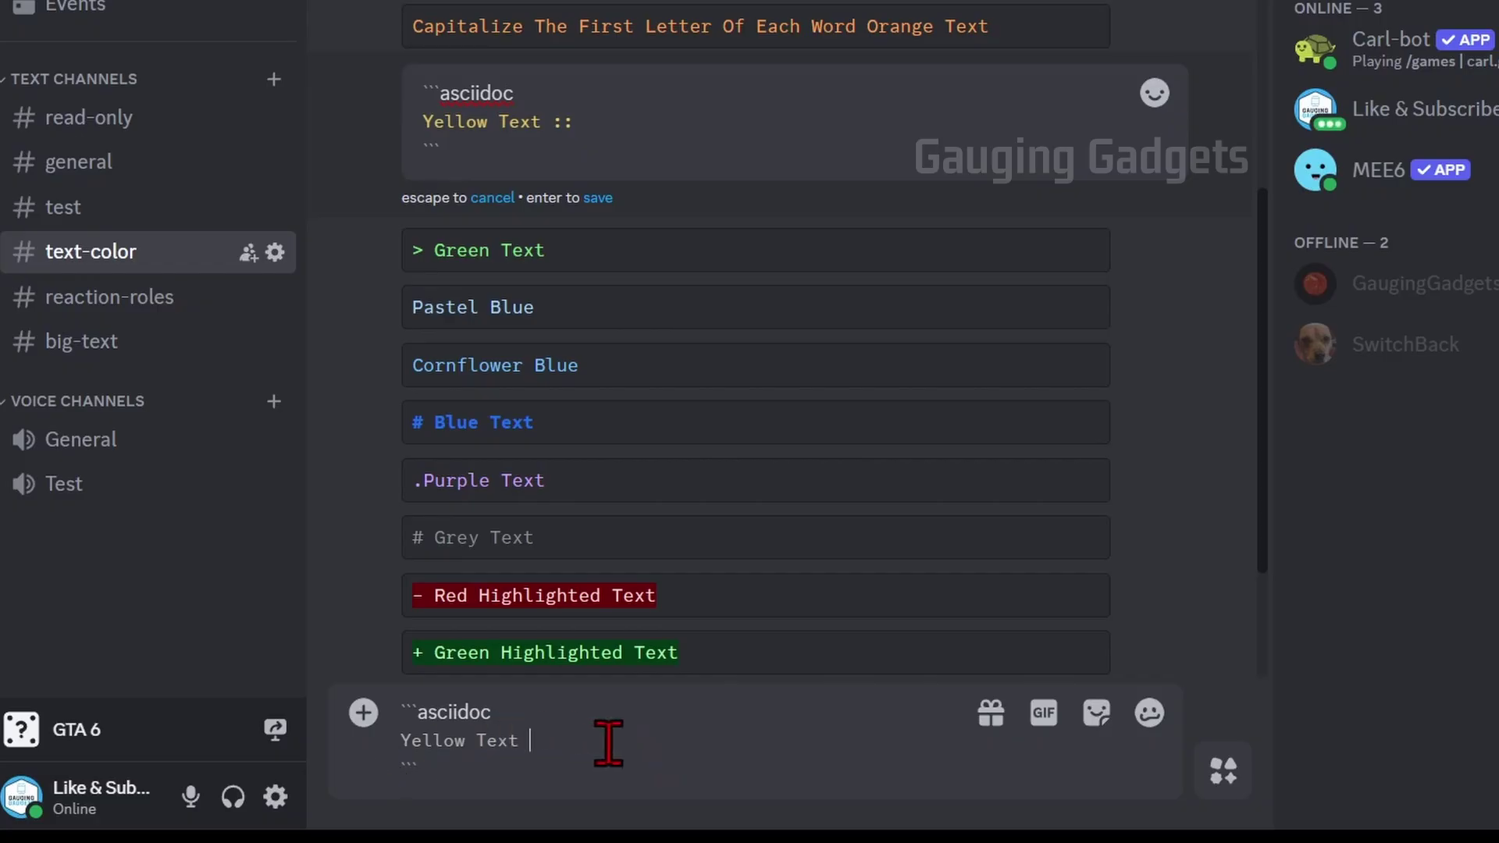
{"action": "type", "text": "::"}
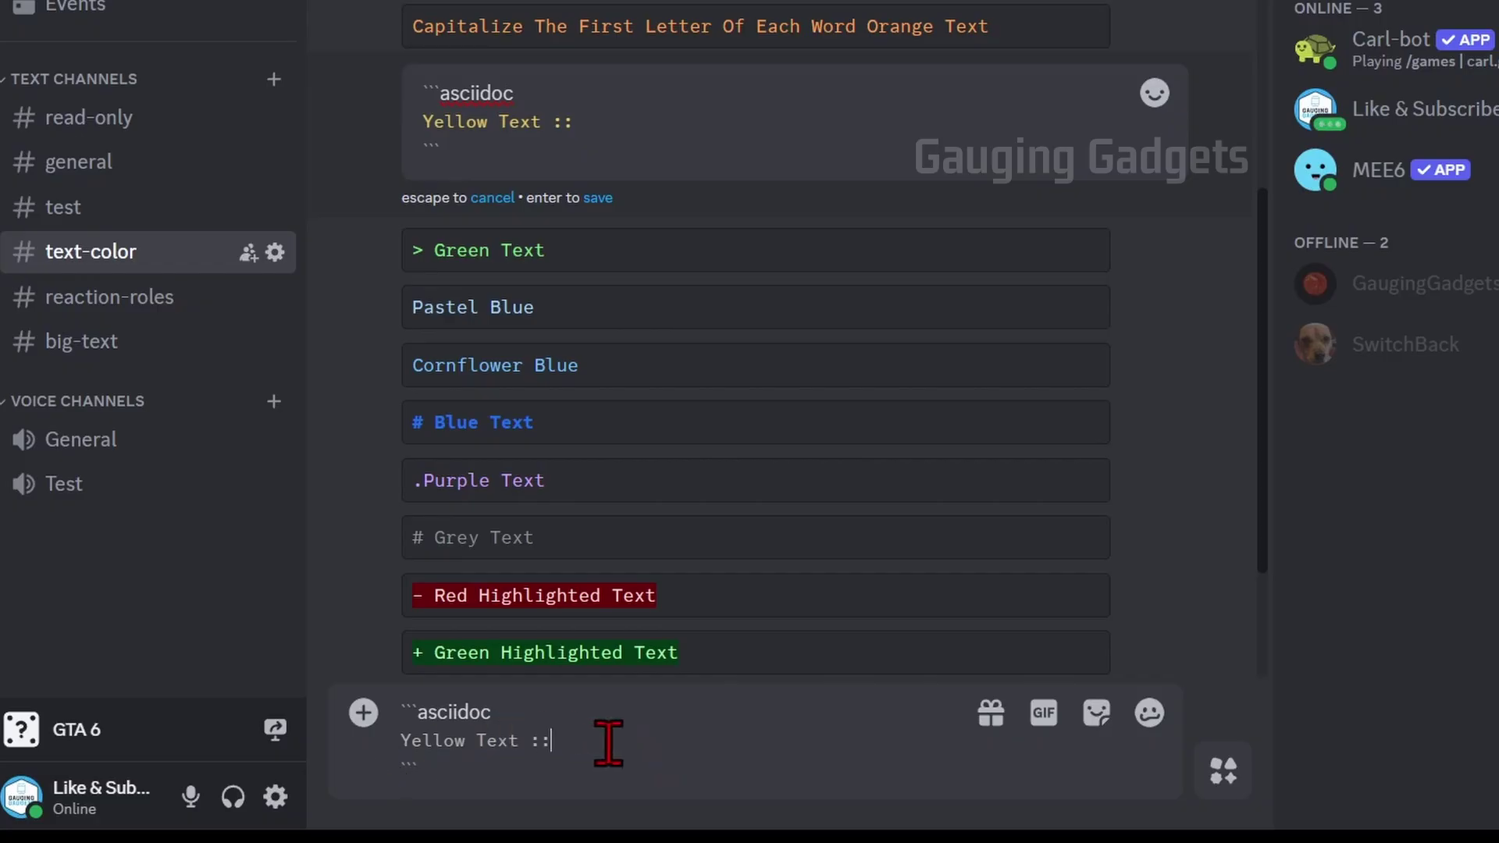
{"action": "left_click", "coordinate": [523, 741]}
{"action": "type", "text": "test"}
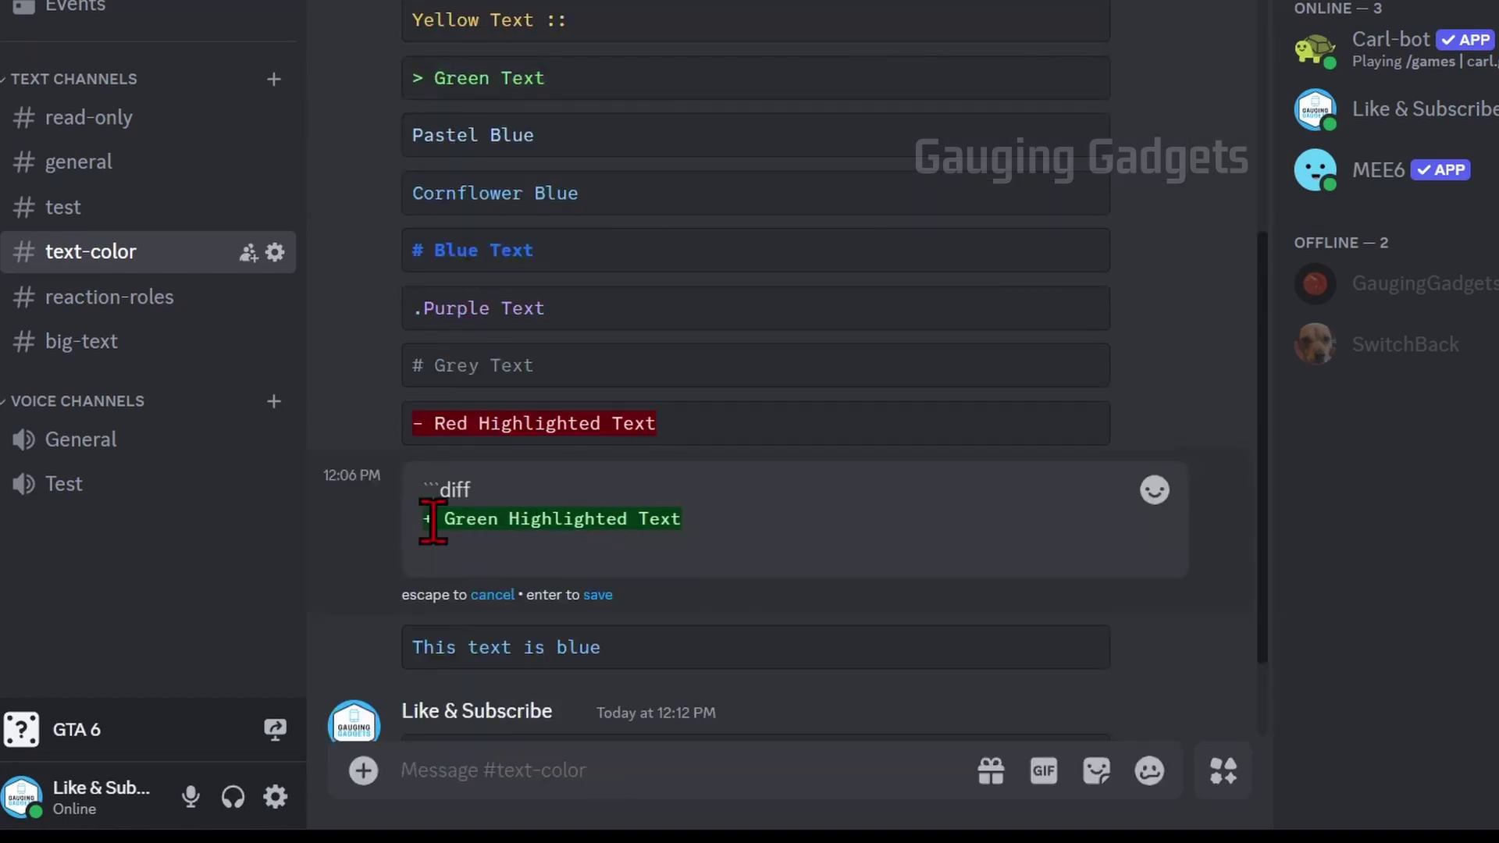
Paste the Green Highlighted Text diff source, start it with '+ anything i want', and send it
{"action": "key", "text": "ctrl+a"}
{"action": "key", "text": "ctrl+c"}
{"action": "left_click", "coordinate": [503, 770]}
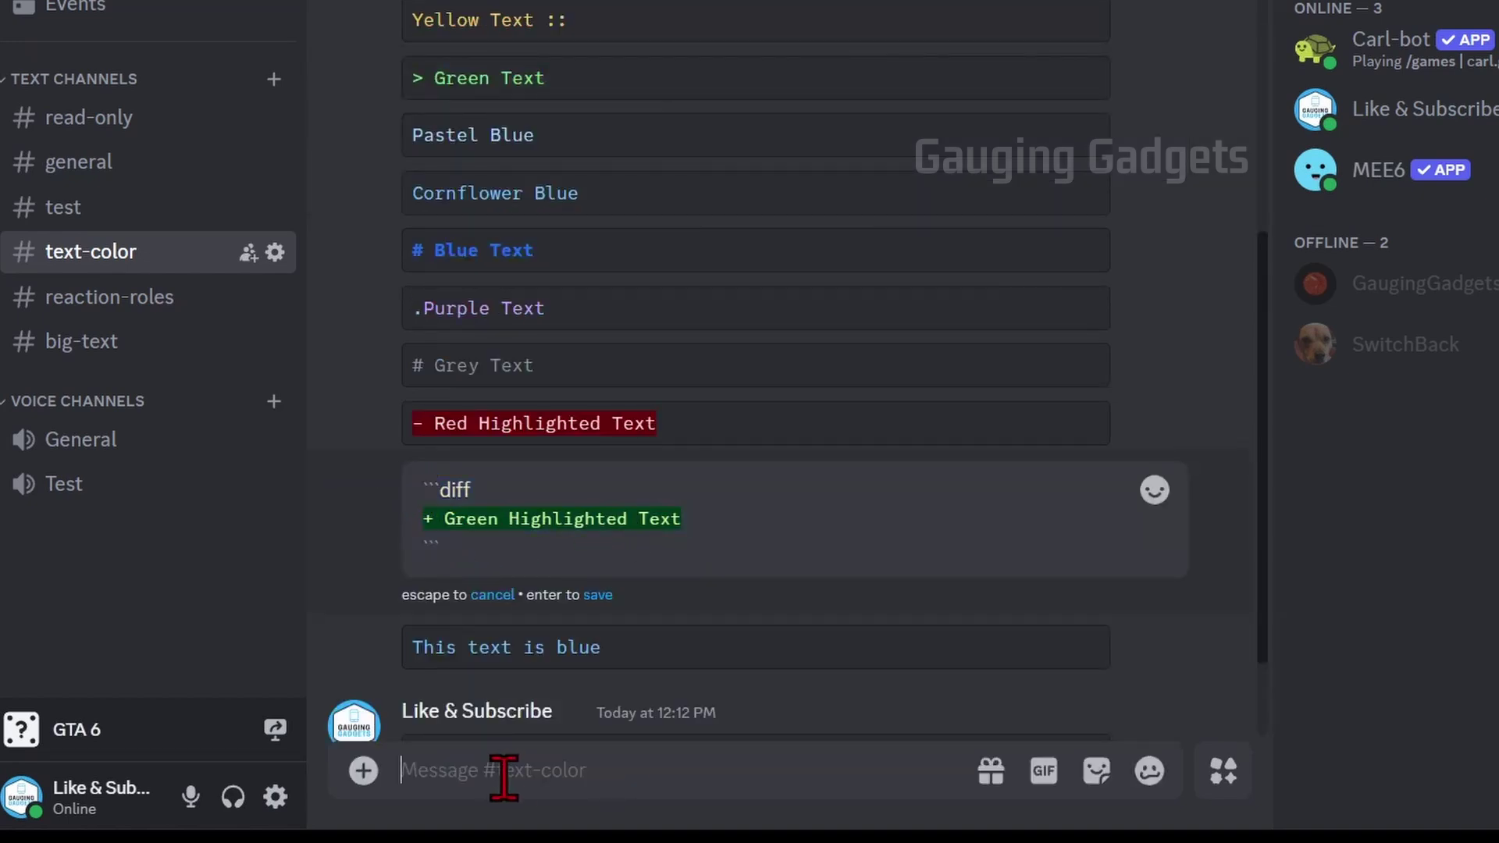
{"action": "key", "text": "ctrl+v"}
{"action": "left_click_drag", "start_coordinate": [412, 741], "coordinate": [388, 739]}
{"action": "key", "text": "BackSpace"}
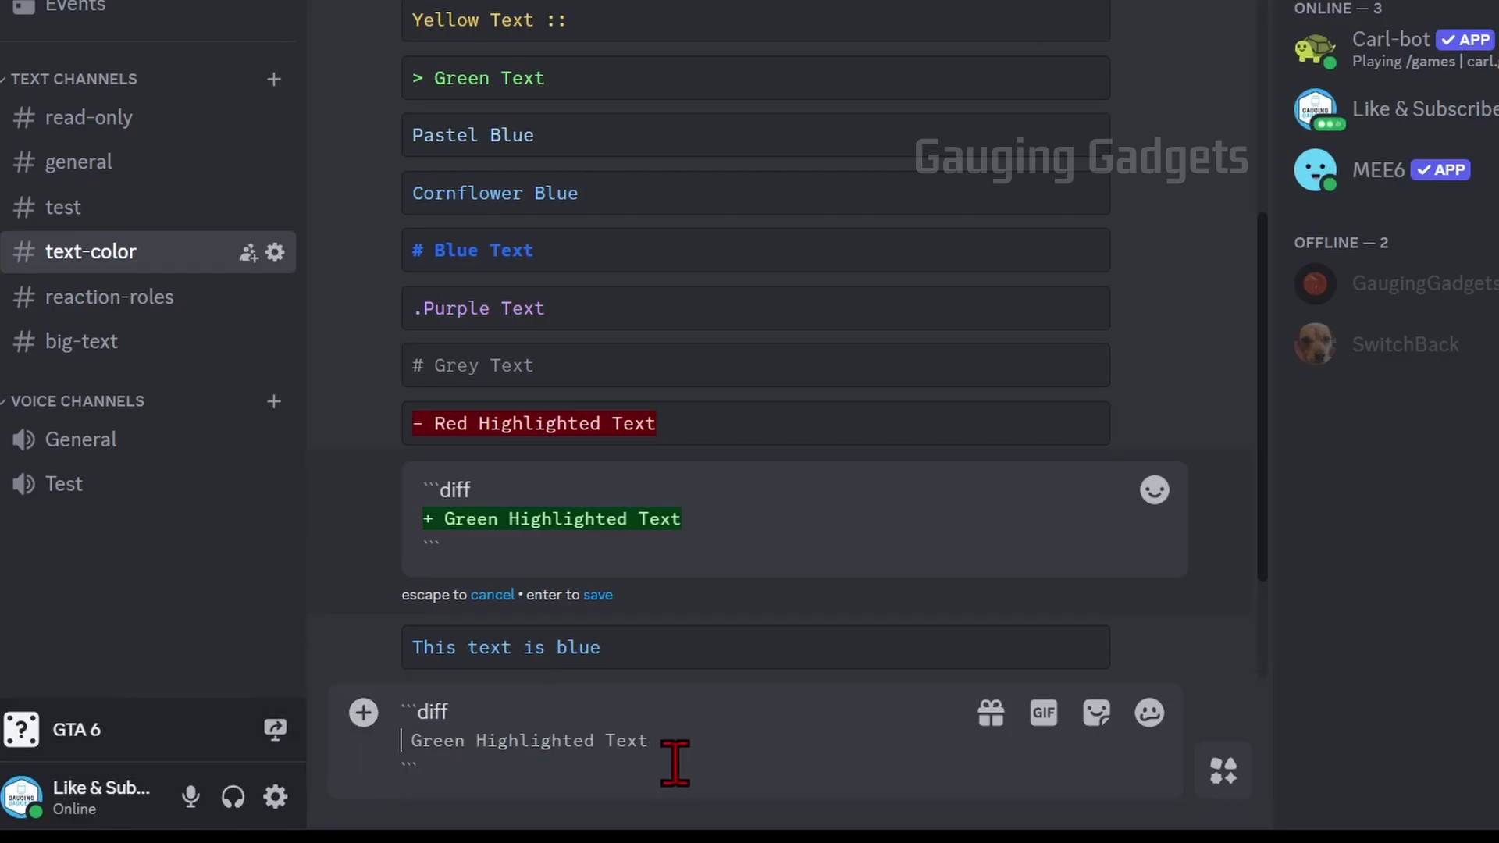
{"action": "type", "text": "+"}
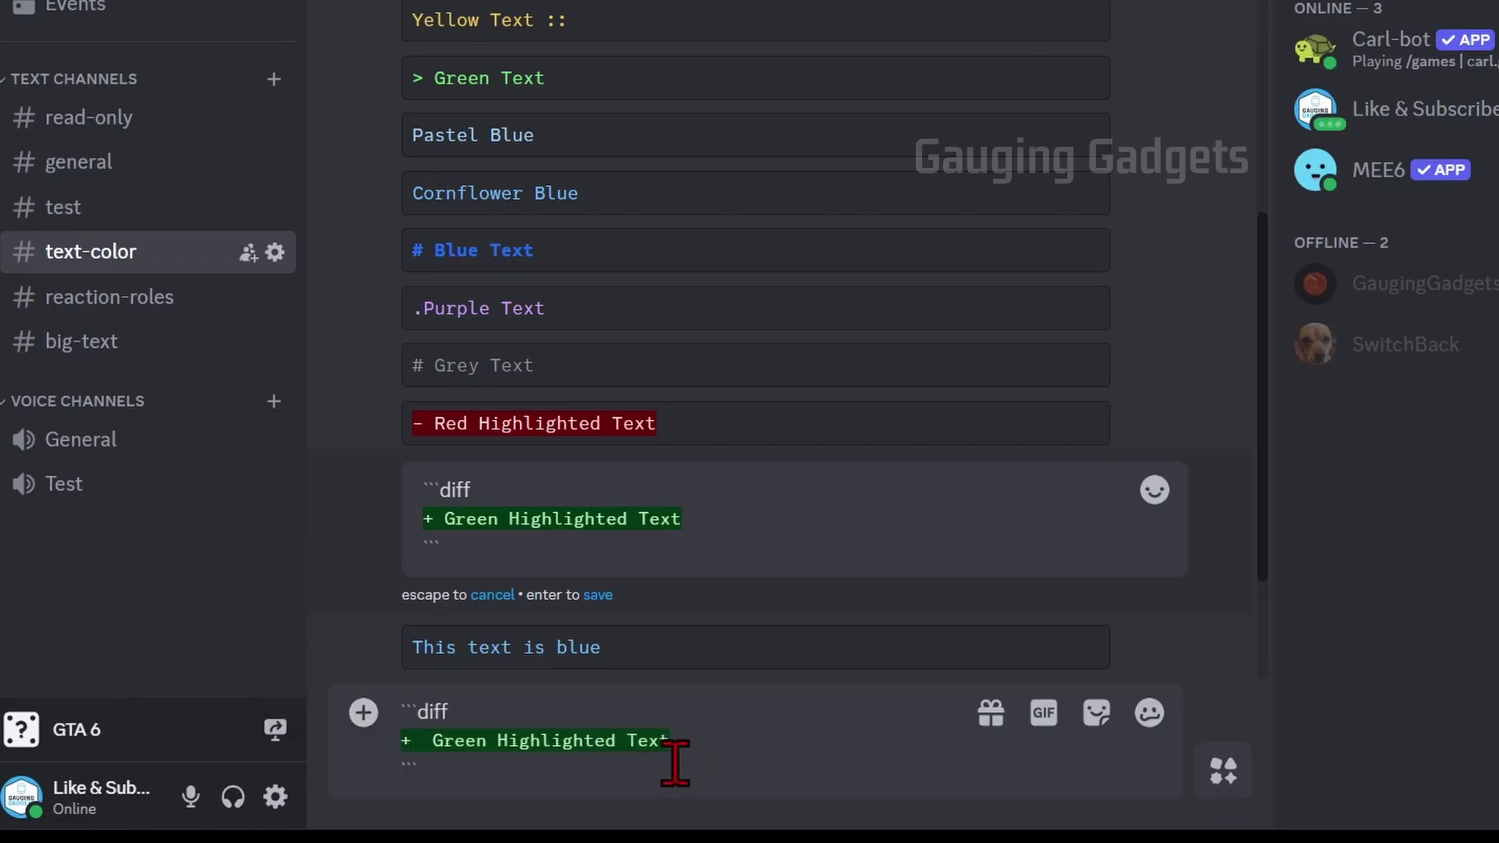
{"action": "type", "text": " anything i want"}
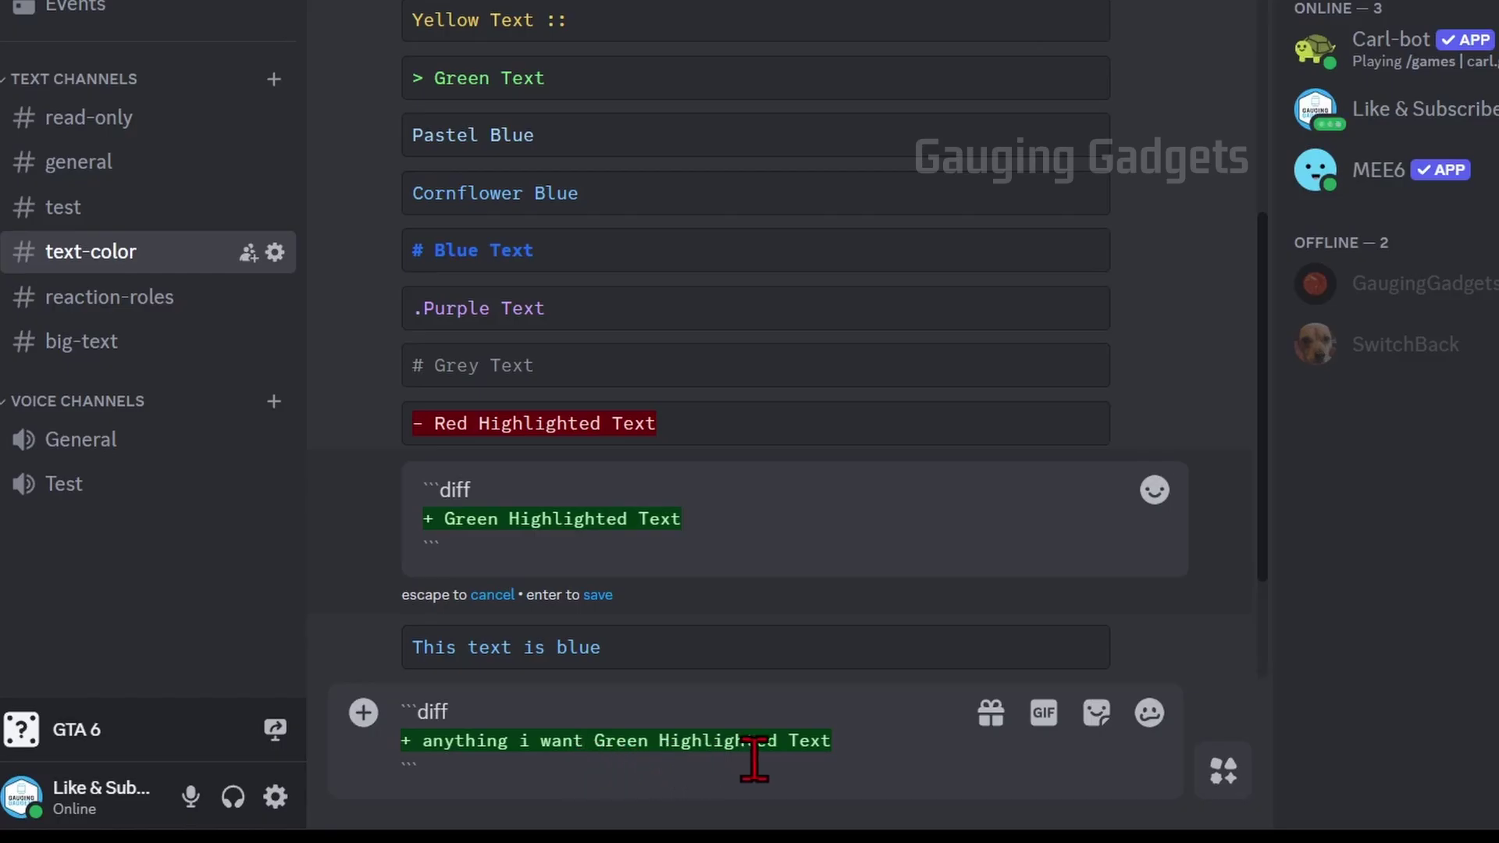
{"action": "key", "text": "Return"}
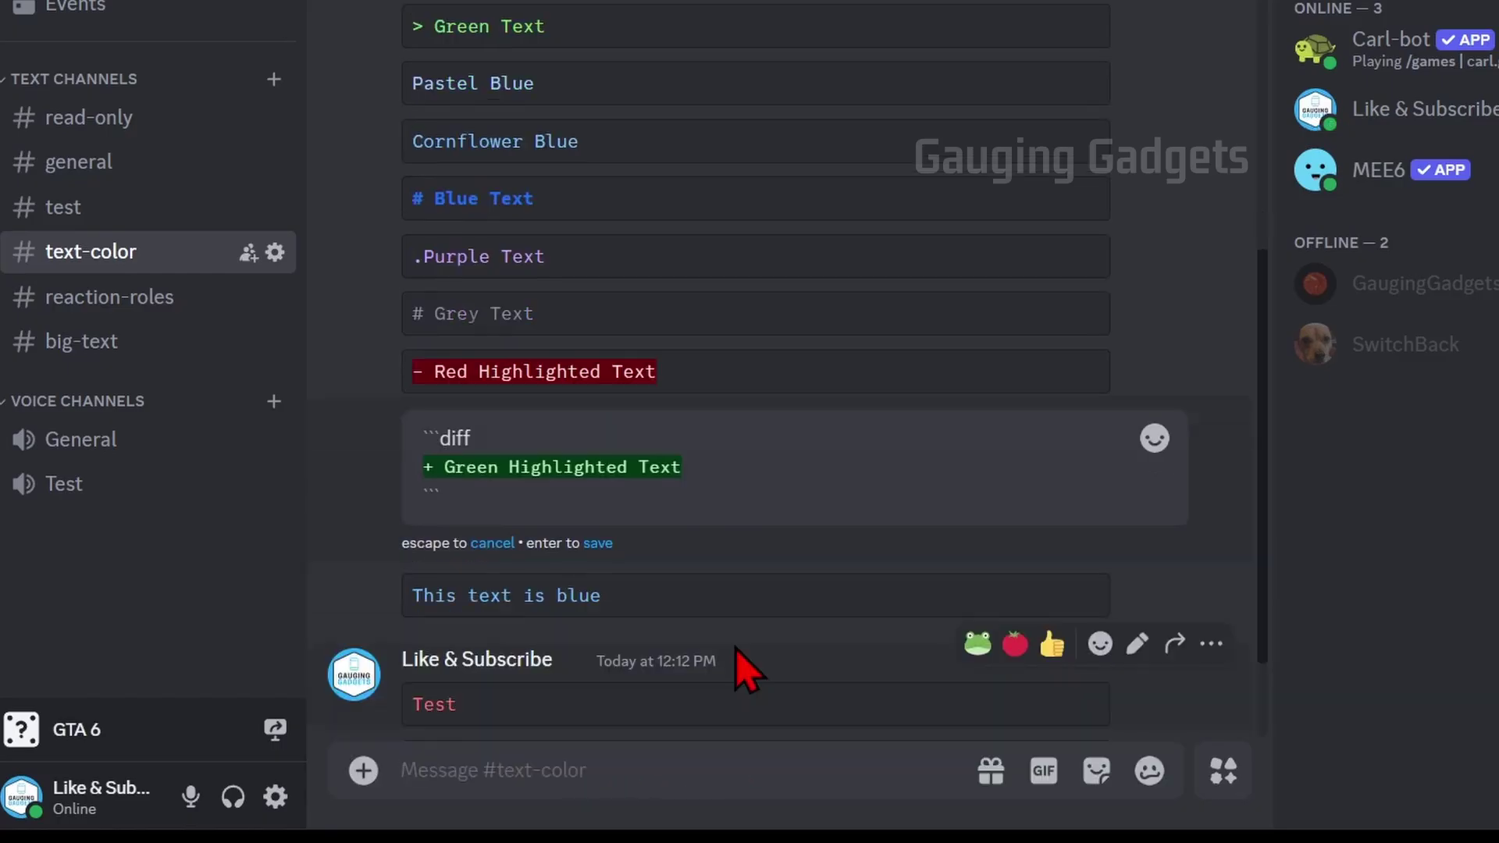
{"action": "scroll", "coordinate": [737, 648], "scroll_direction": "up", "scroll_amount": 3}
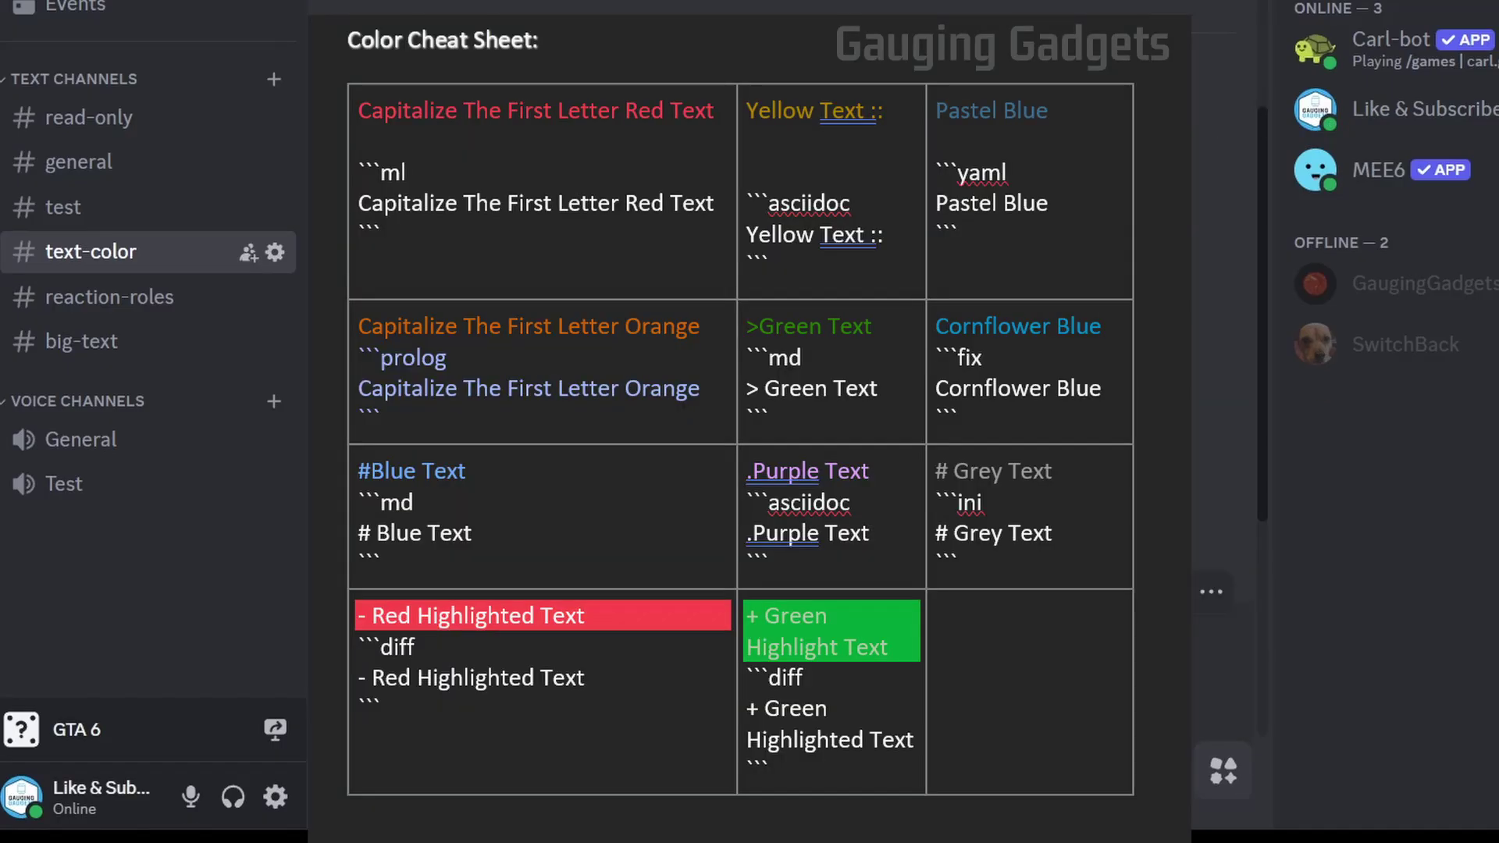